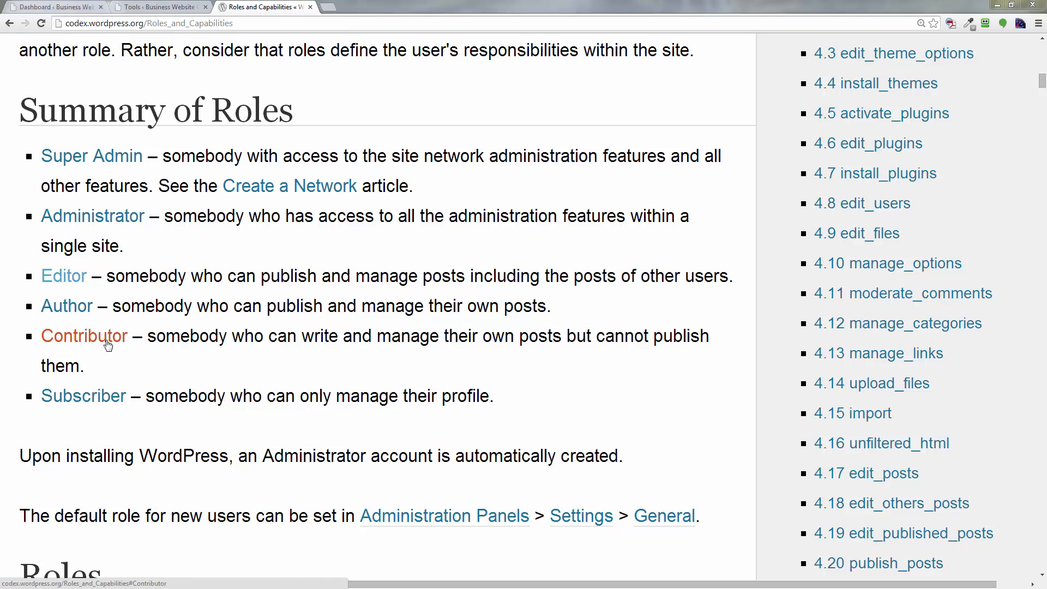
Compare the administrator's dashboard menus with those of the editor account, and review the Summary of Roles on the WordPress Codex page.
left_click(68, 9)
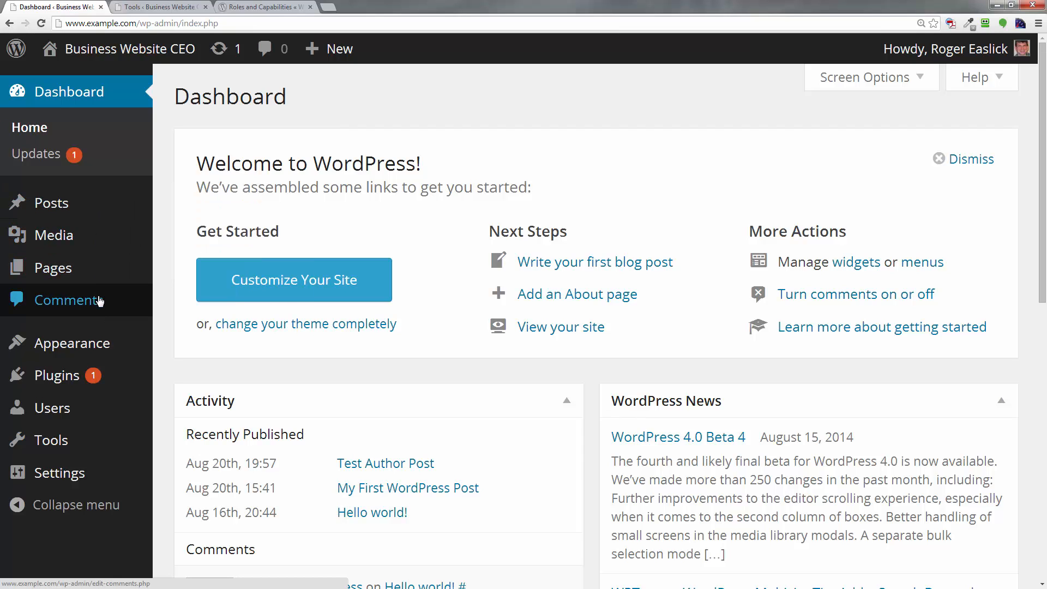
mouse_move(109, 349)
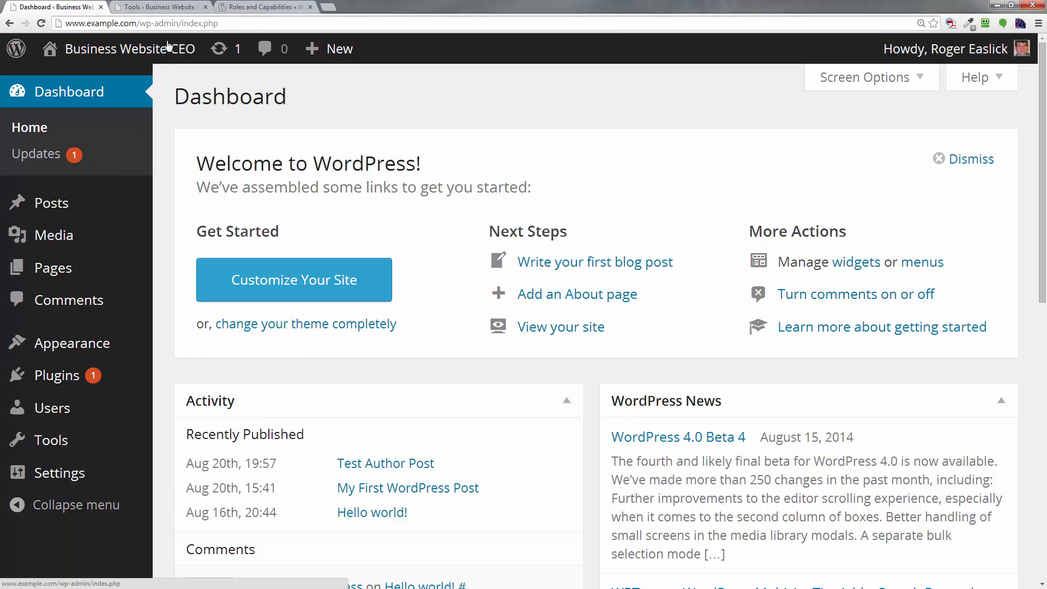
left_click(165, 8)
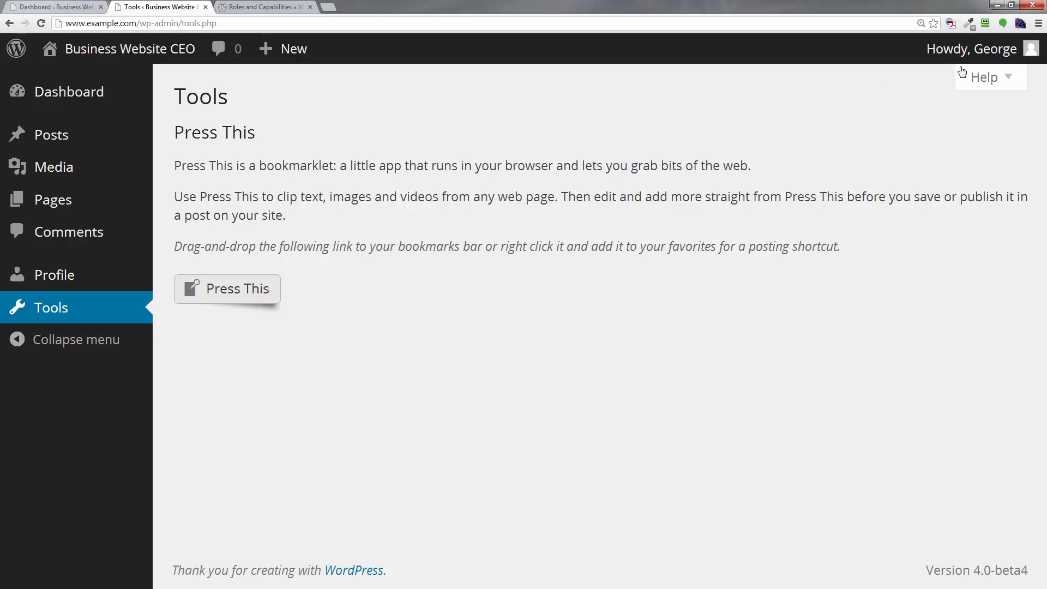
mouse_move(936, 65)
mouse_move(72, 133)
mouse_move(975, 57)
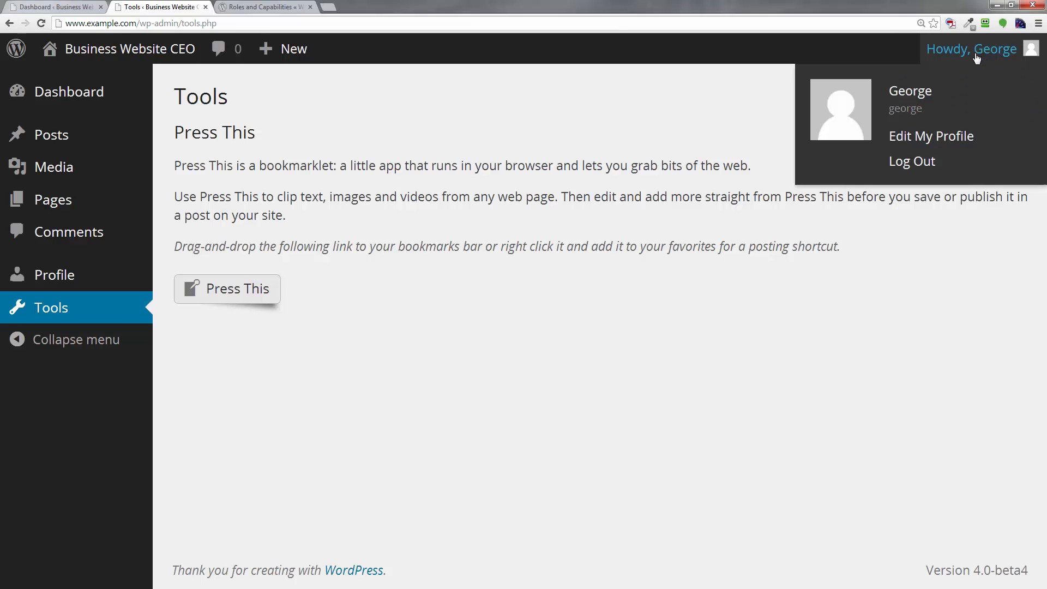
left_click(256, 8)
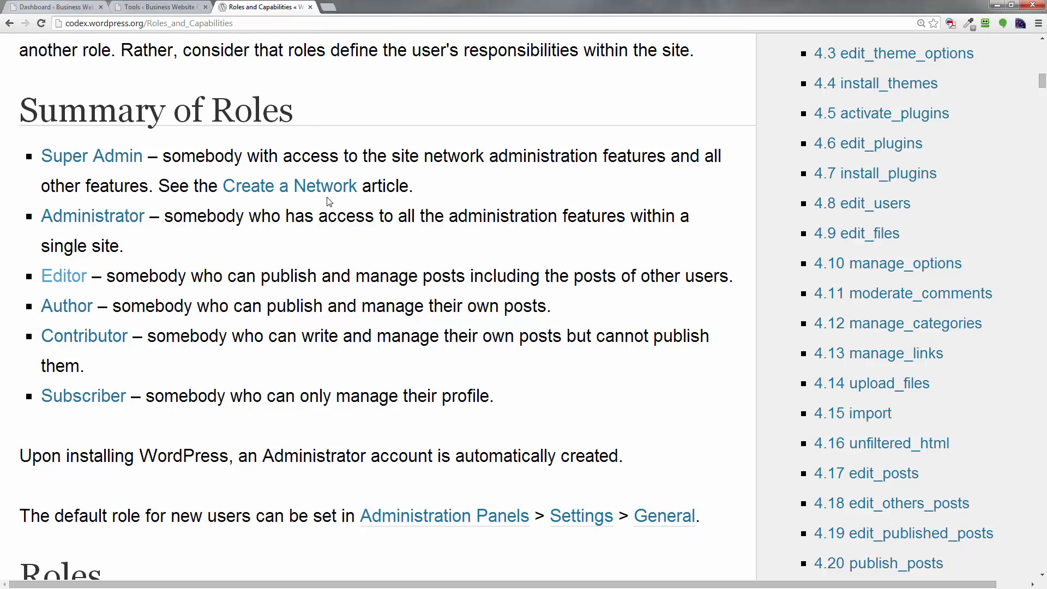
left_click(181, 8)
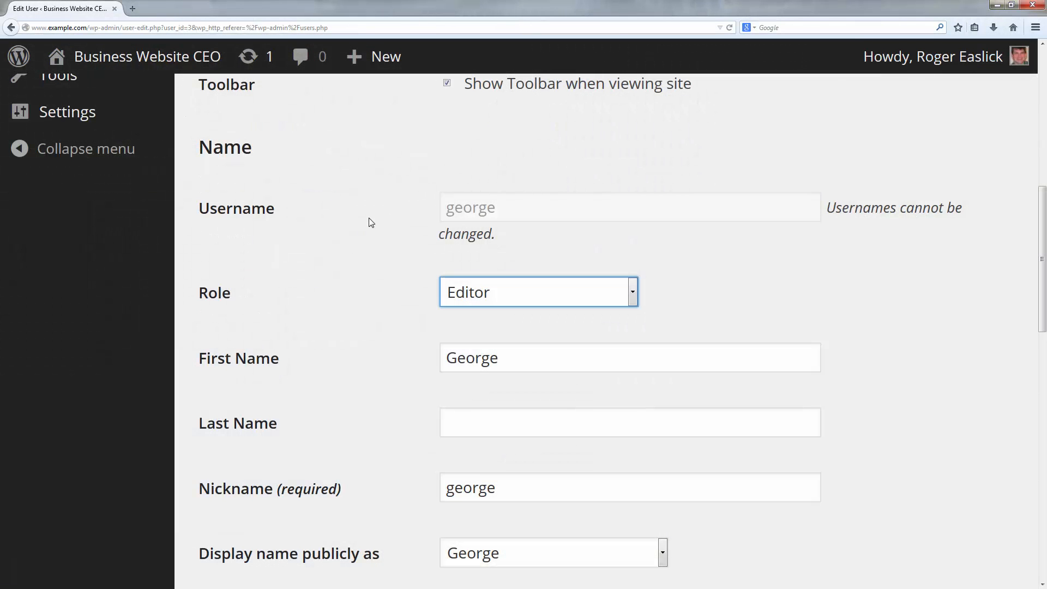
Switch to the administrator's Edit User page, change the user's role to Author, and update the user.
left_click(580, 297)
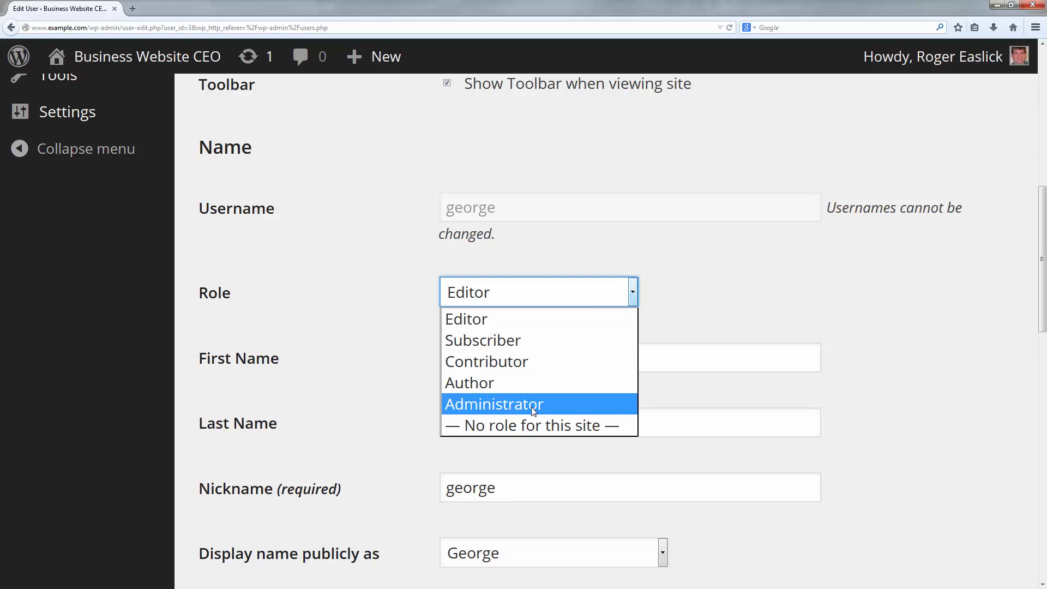
left_click(508, 385)
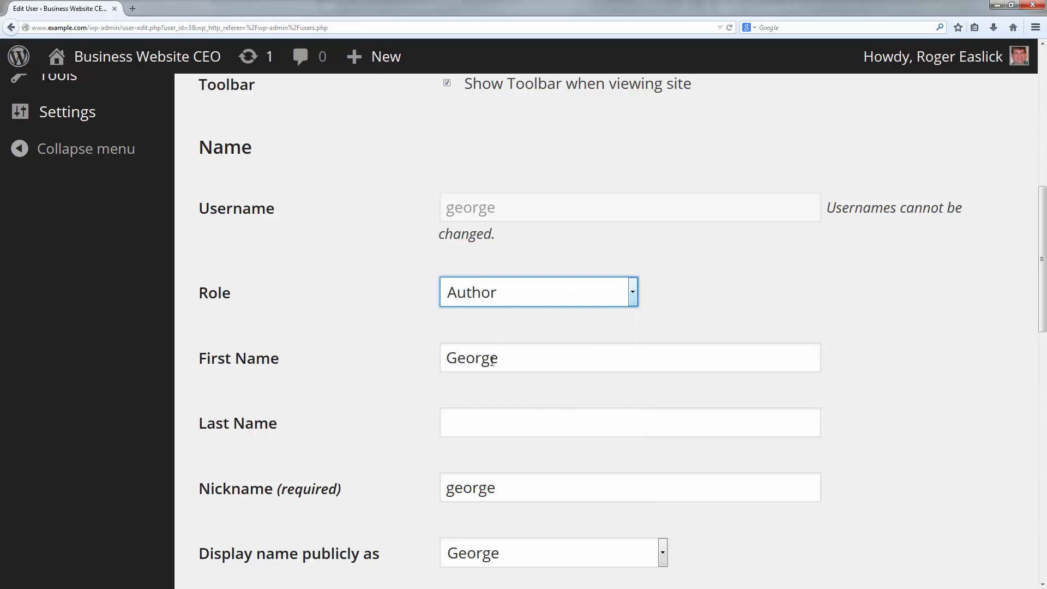
scroll(491, 306, "down", 10)
left_click(276, 478)
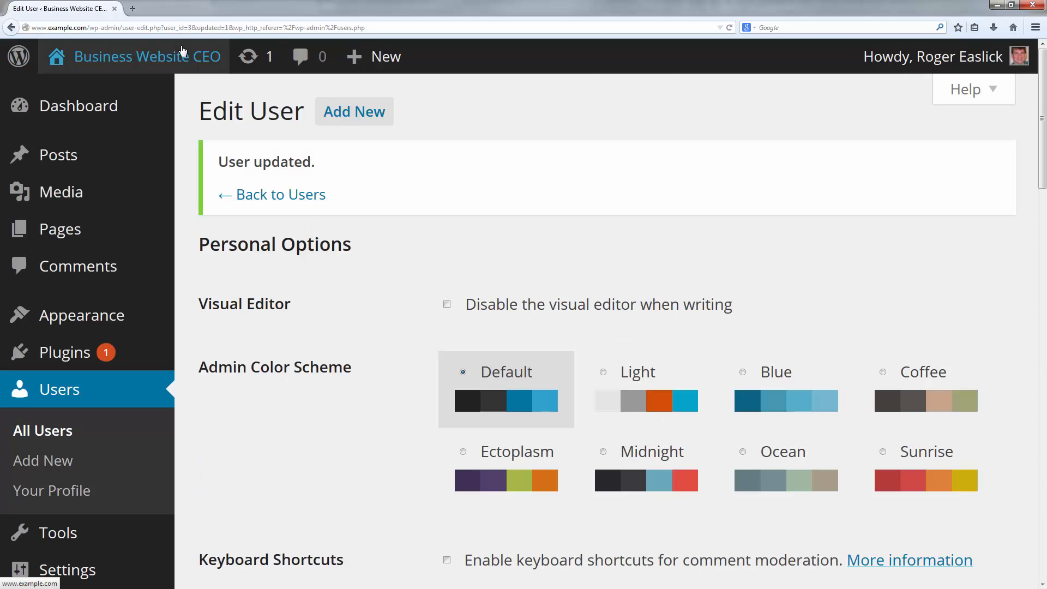
Switch to the browser with the test user's session and reload its Tools page to apply the Author role.
mouse_move(217, 46)
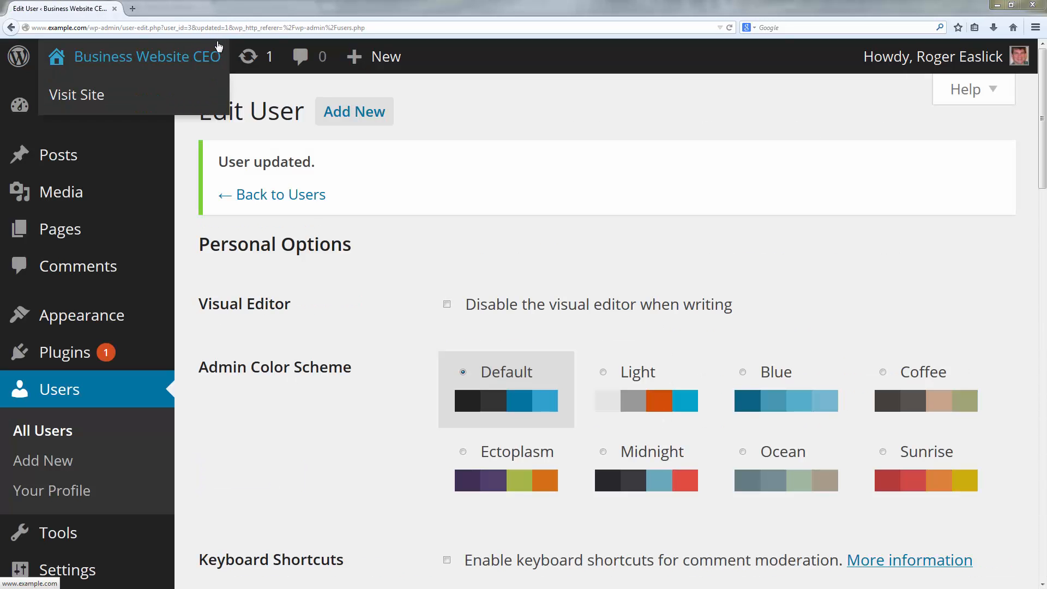
mouse_move(168, 227)
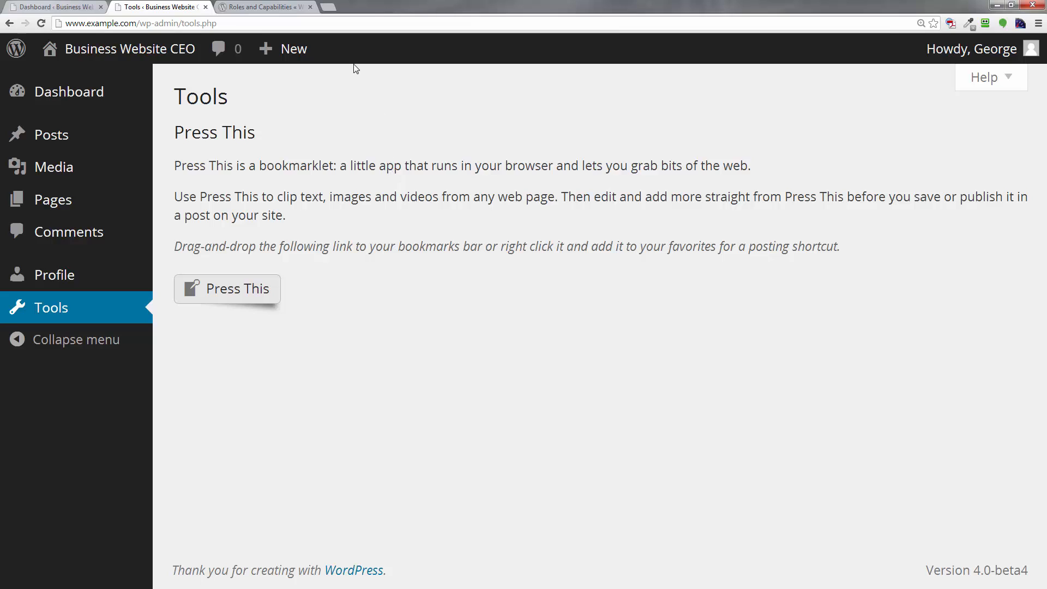
right_click(378, 94)
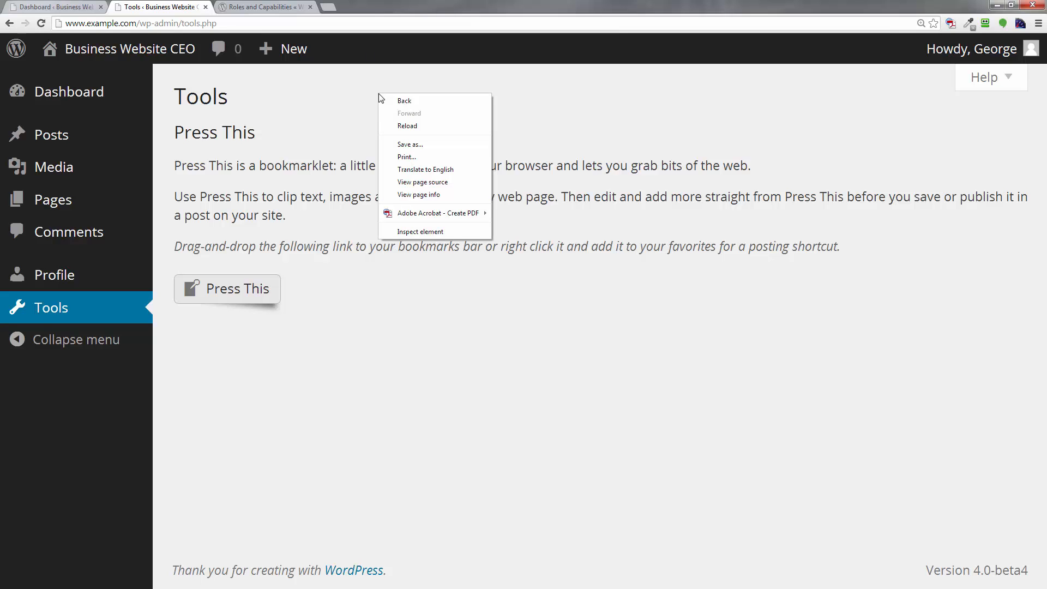
left_click(407, 127)
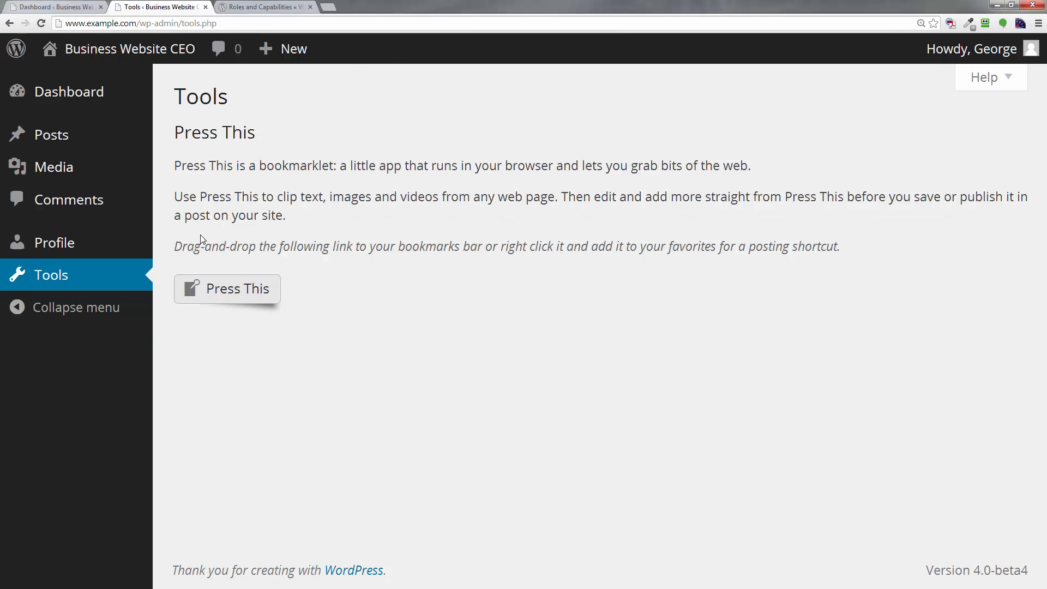
Open the author account's posts list, check its own post, and display all posts on the site.
mouse_move(82, 135)
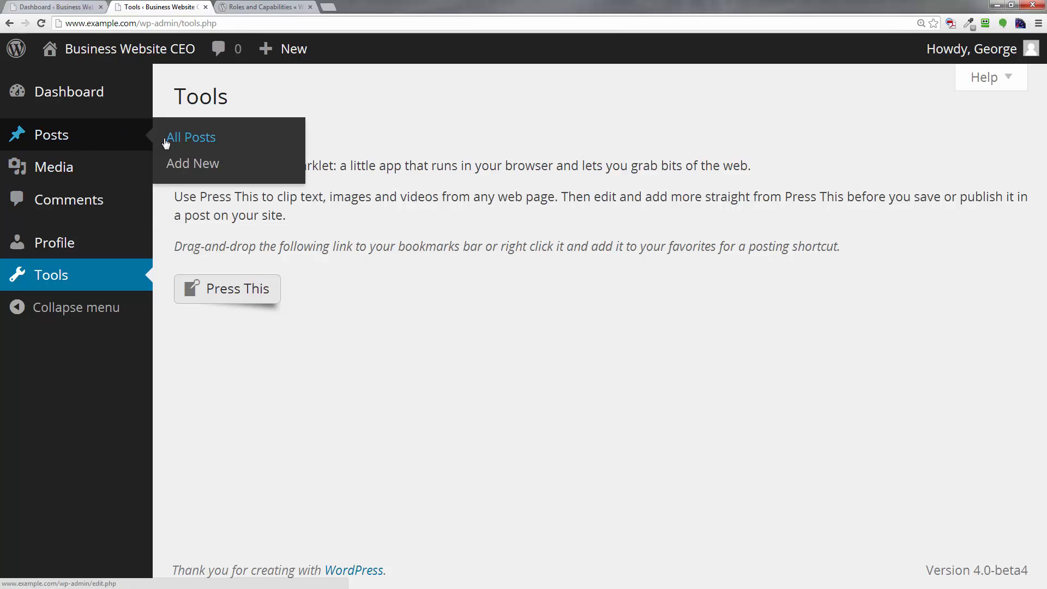
left_click(167, 141)
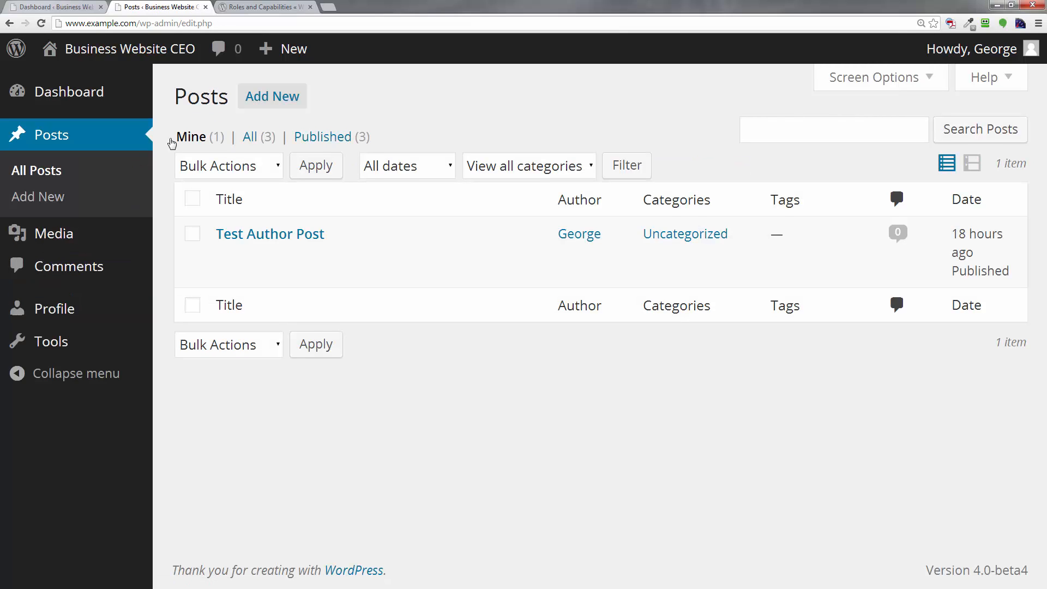
mouse_move(282, 248)
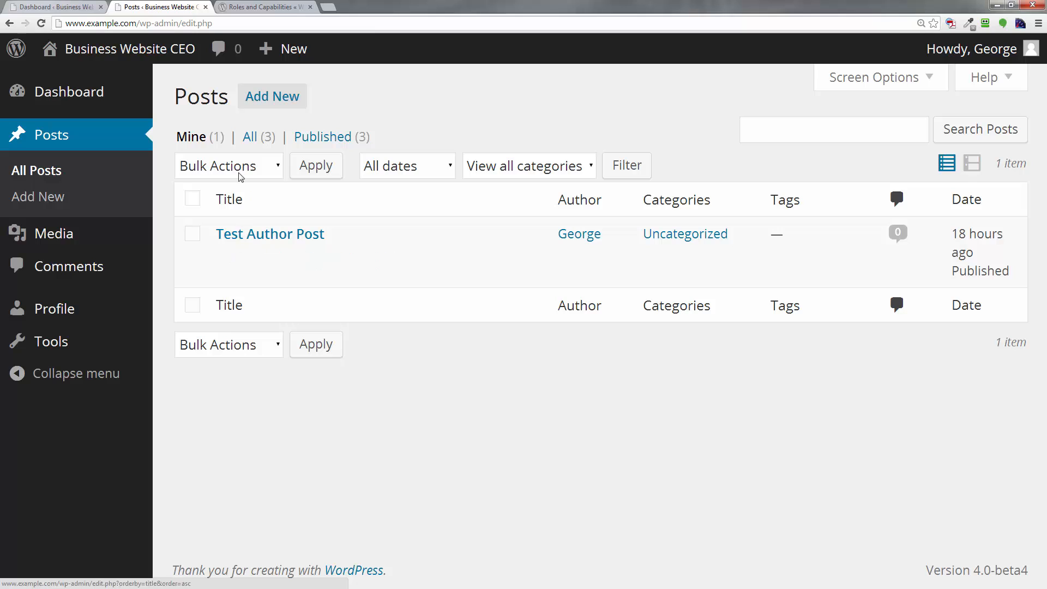
left_click(250, 140)
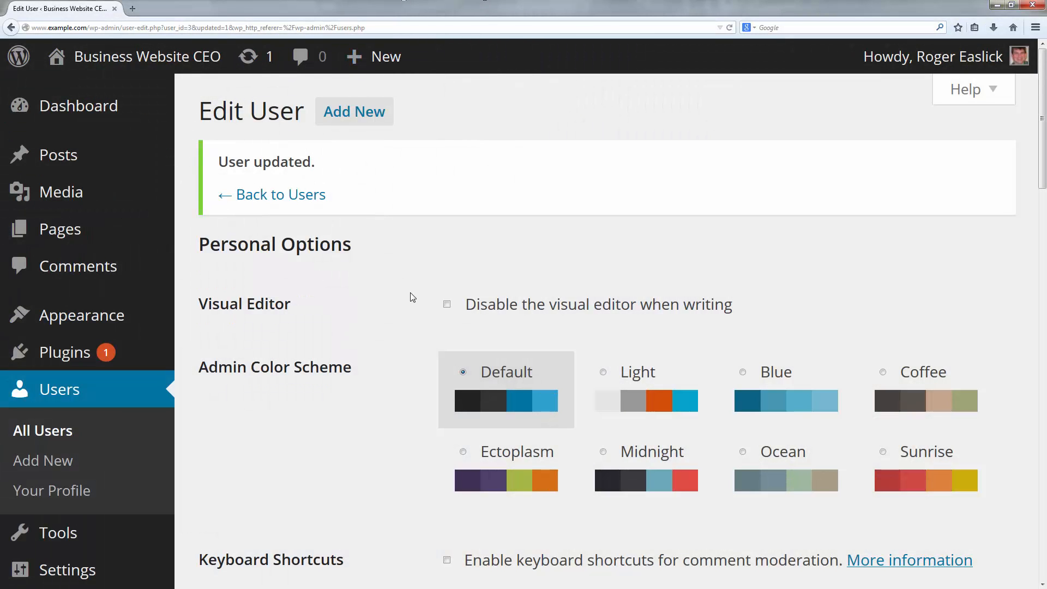
Return to the administrator's Edit User page, change the user's role to Contributor, and update the user.
scroll(410, 296, "down", 10)
scroll(420, 294, "up", 10)
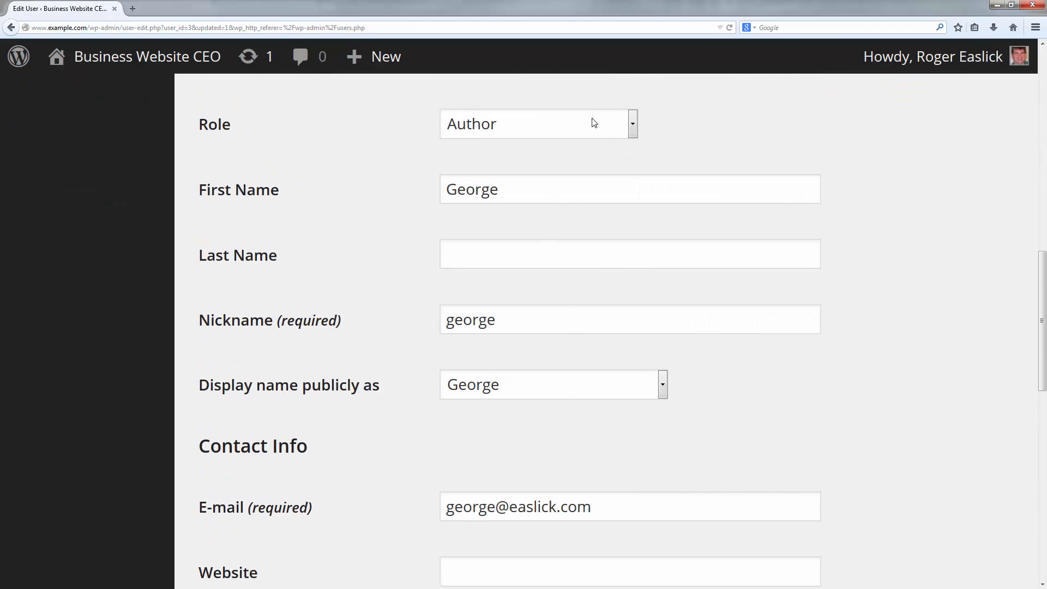
left_click(632, 125)
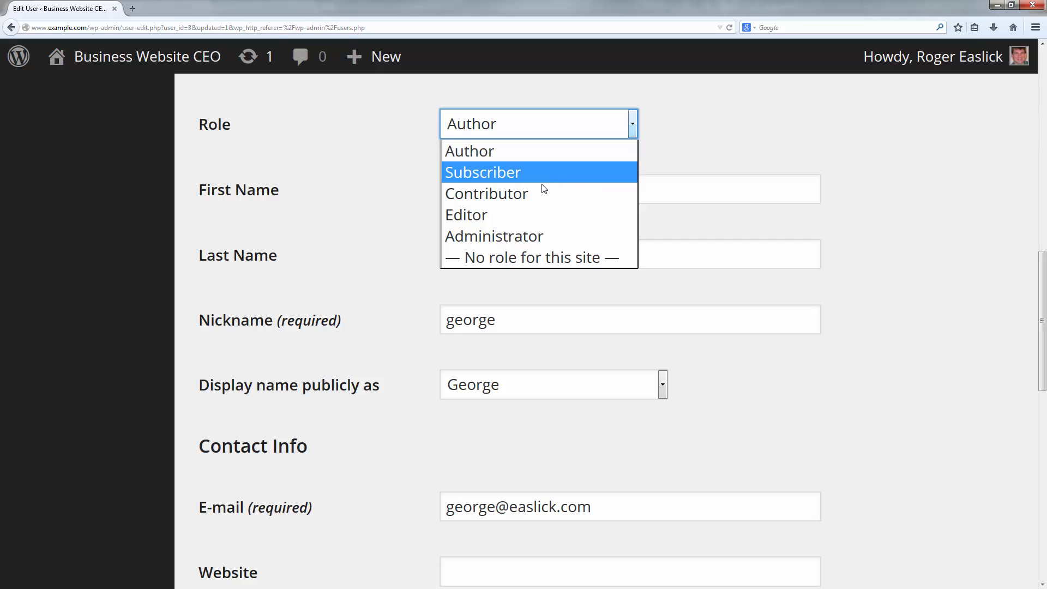
left_click(530, 194)
scroll(526, 197, "down", 10)
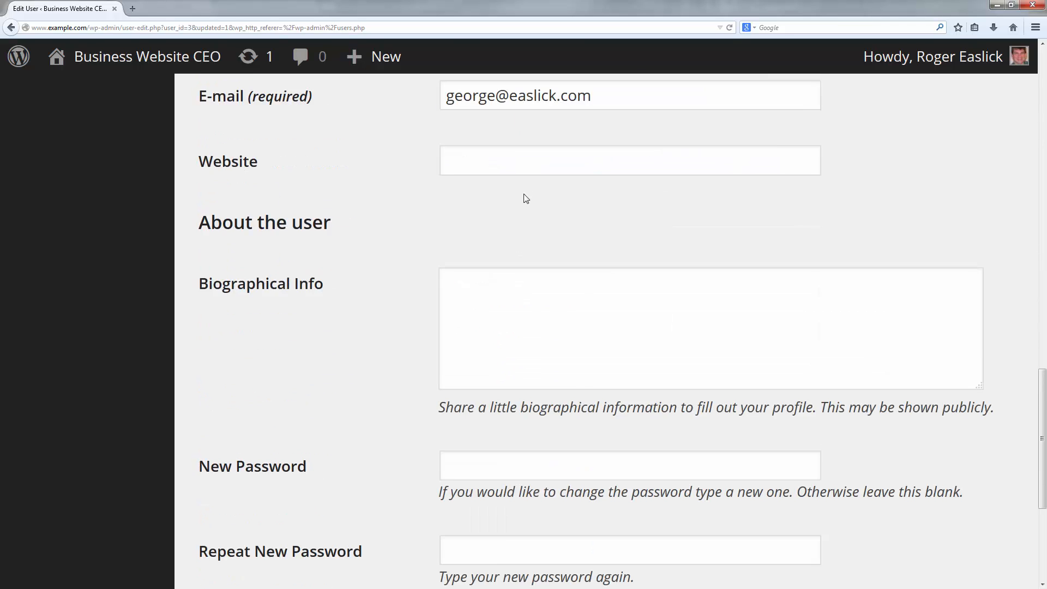
left_click(280, 476)
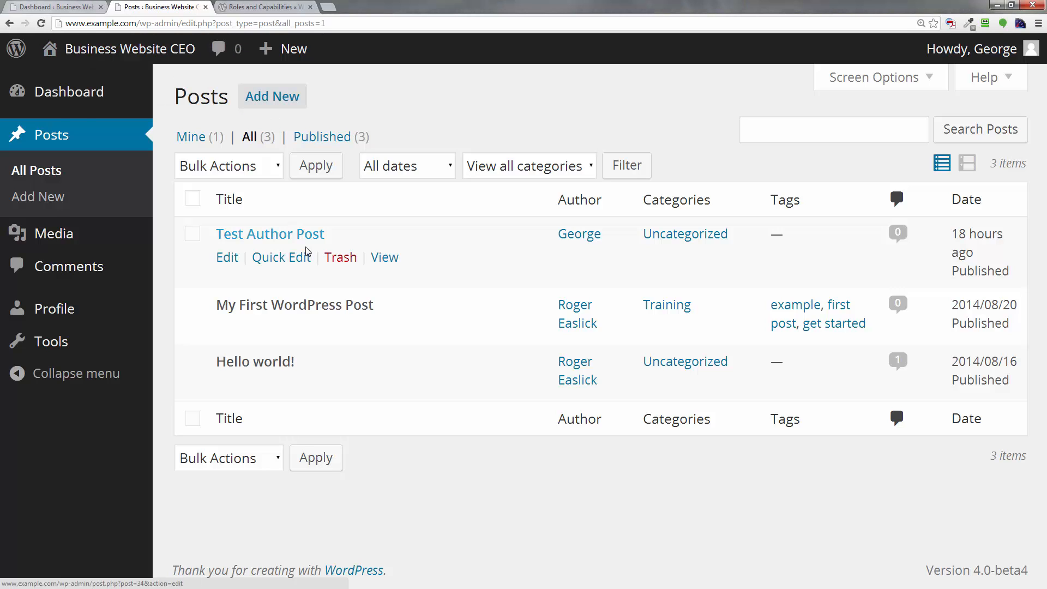
Open the contributor account's dashboard and posts list, and check the actions available for Test Author Post.
left_click(93, 99)
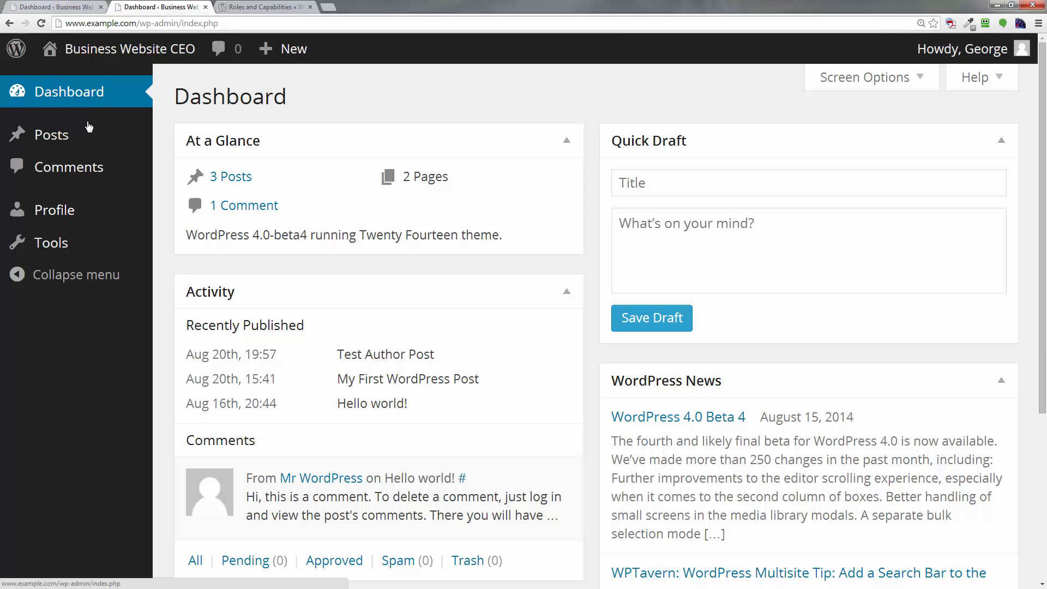
mouse_move(65, 145)
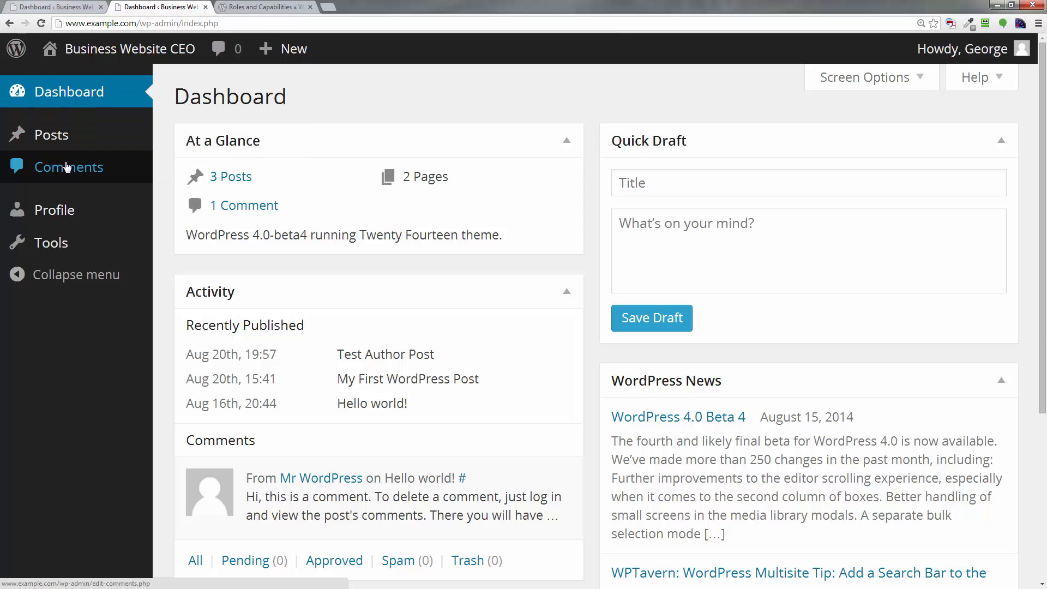
left_click(67, 140)
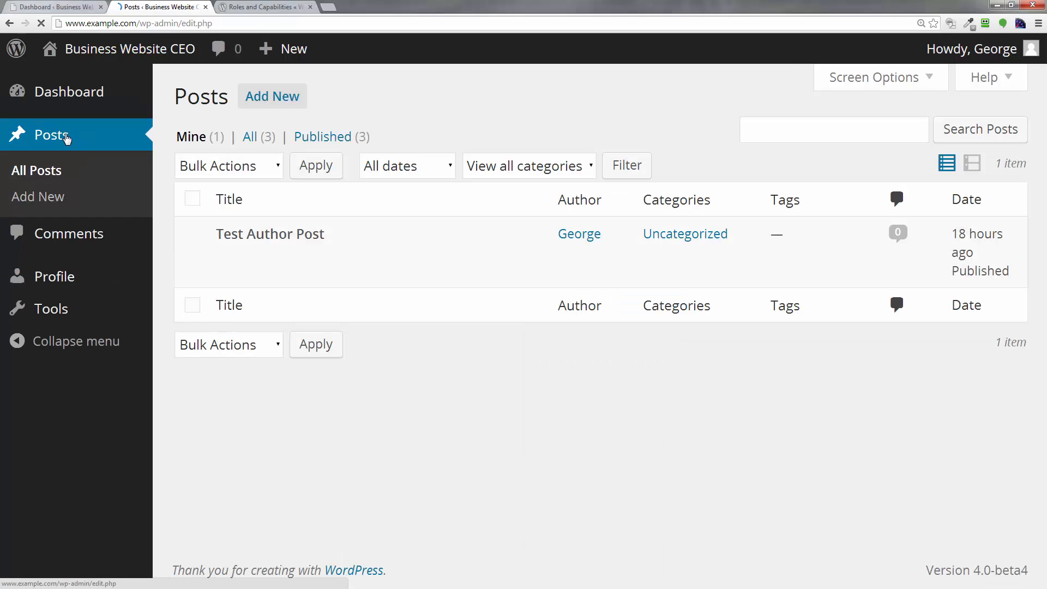
mouse_move(296, 242)
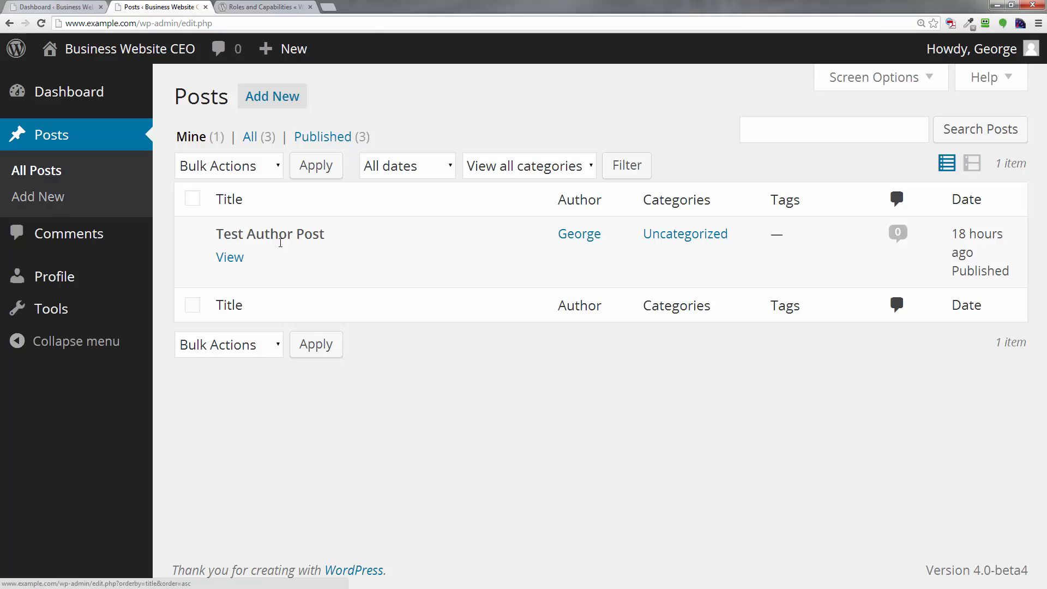
Start a new post in the contributor account with the title "Test Contributor Post" and move to its body.
left_click(278, 97)
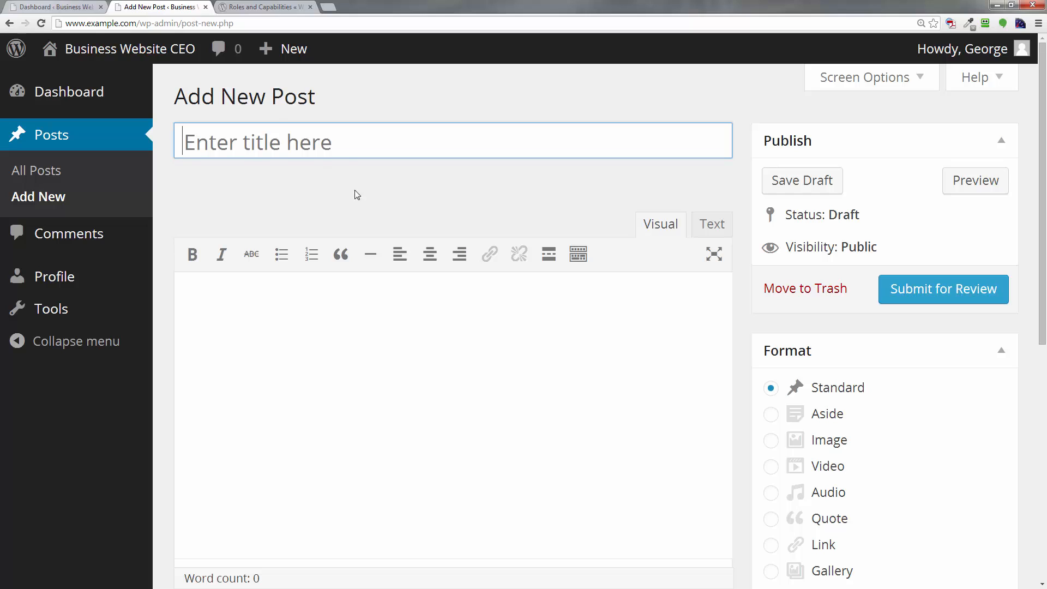
left_click(345, 142)
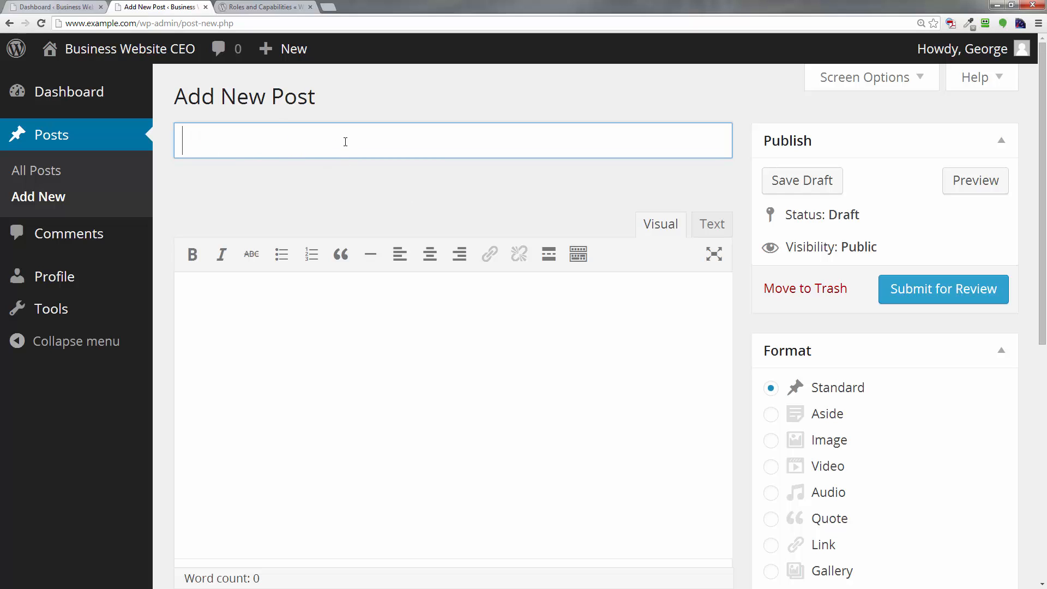
type("Test Conyri")
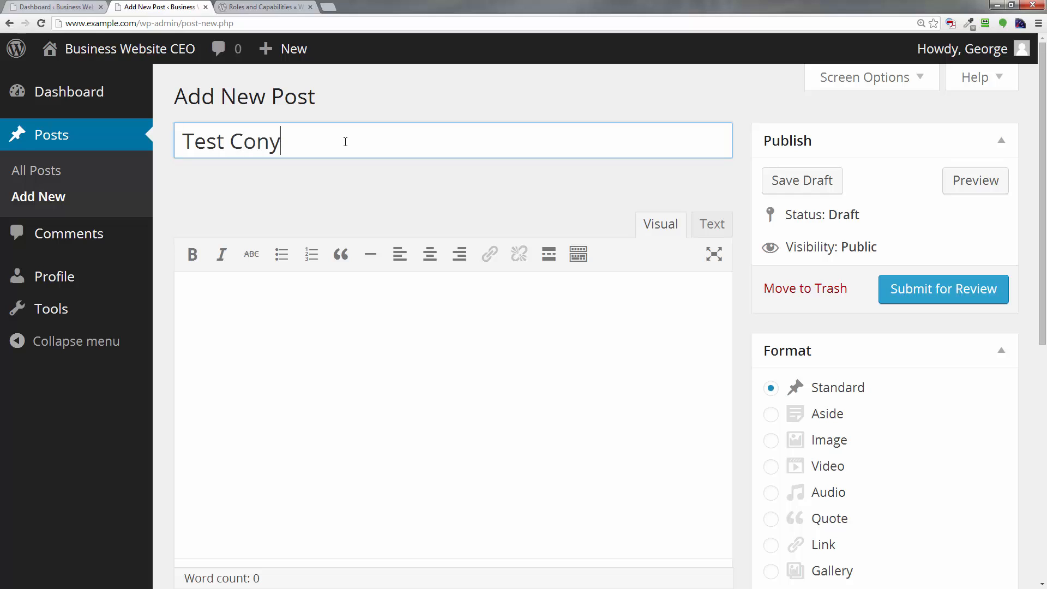
key("BackSpace")
key("BackSpace")
key("BackSpace")
type("yr")
key("BackSpace")
key("BackSpace")
type("tributor ")
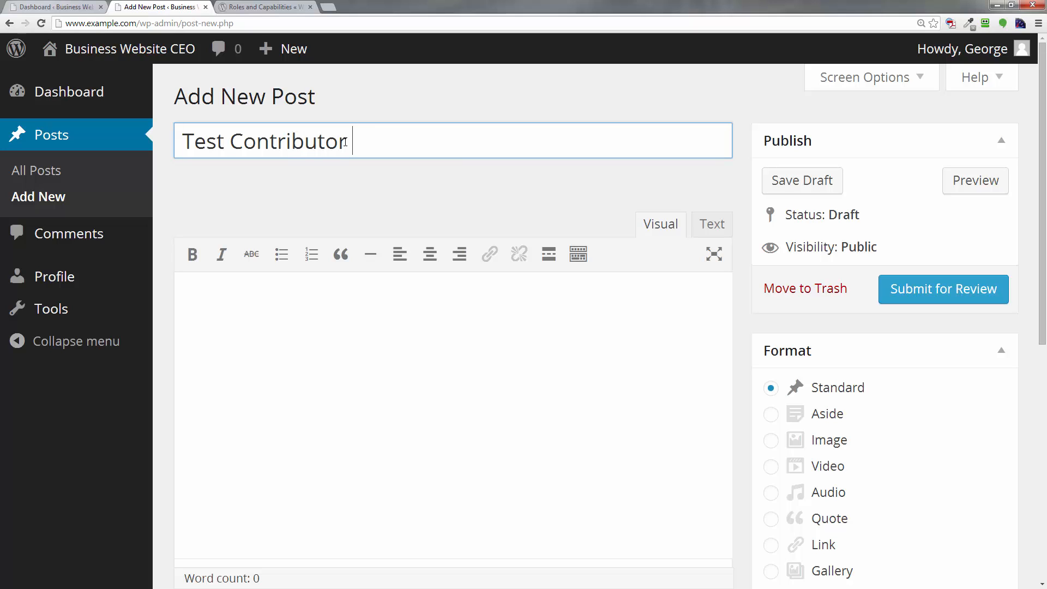
type("Post")
left_click(327, 297)
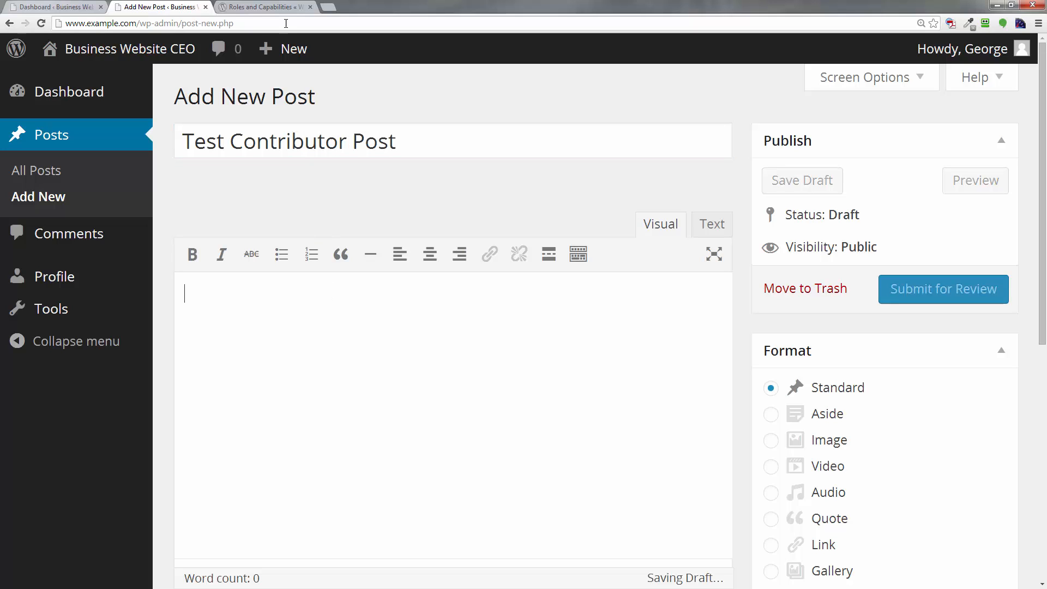
right_click(249, 307)
left_click(239, 316)
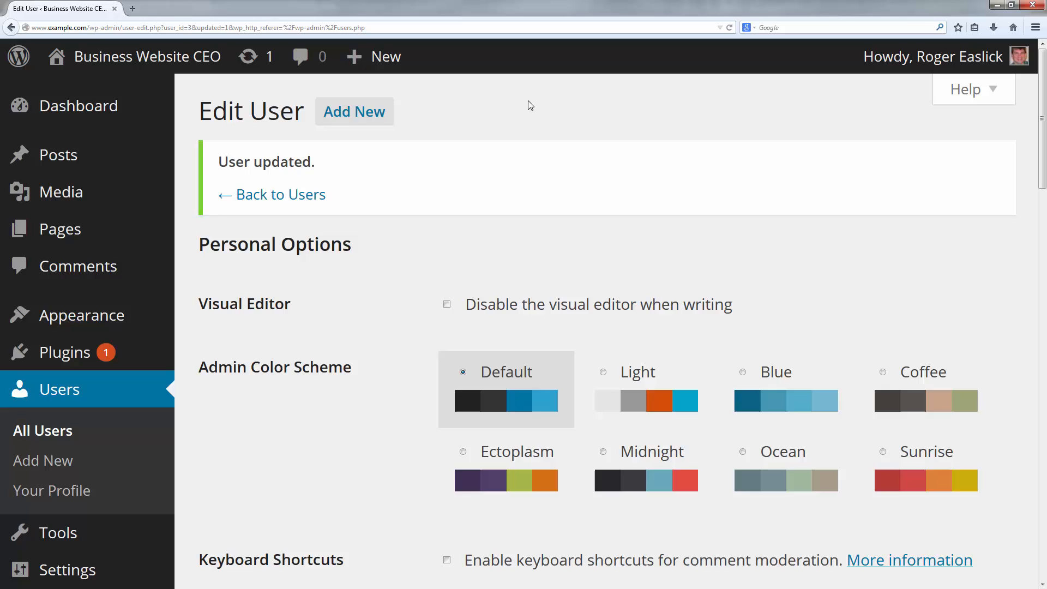
Set the test user's role to Subscriber on the administrator's Edit User page and update the user.
scroll(508, 244, "down", 15)
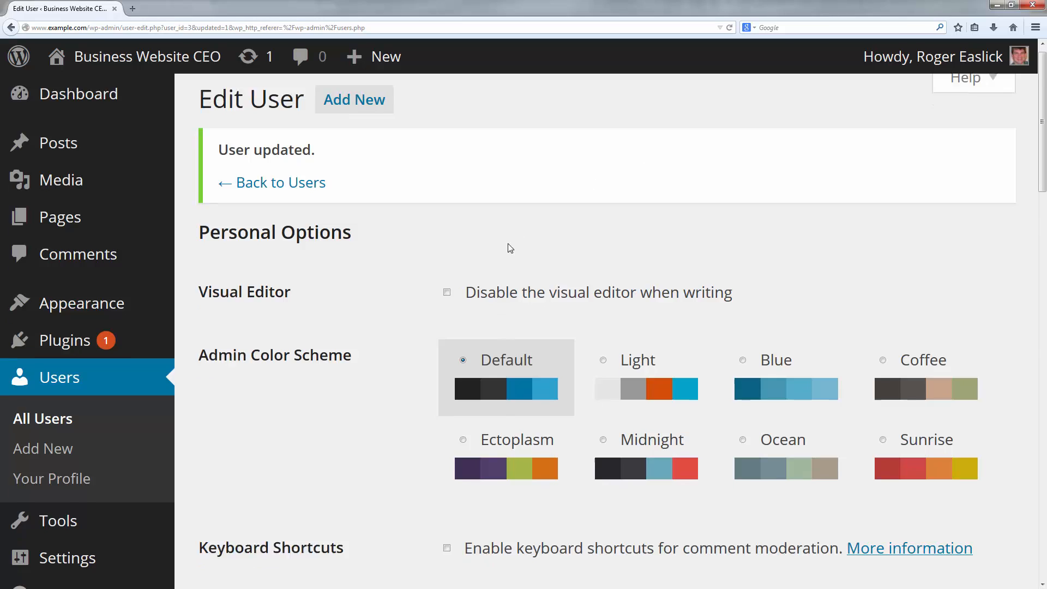
scroll(523, 242, "up", 6)
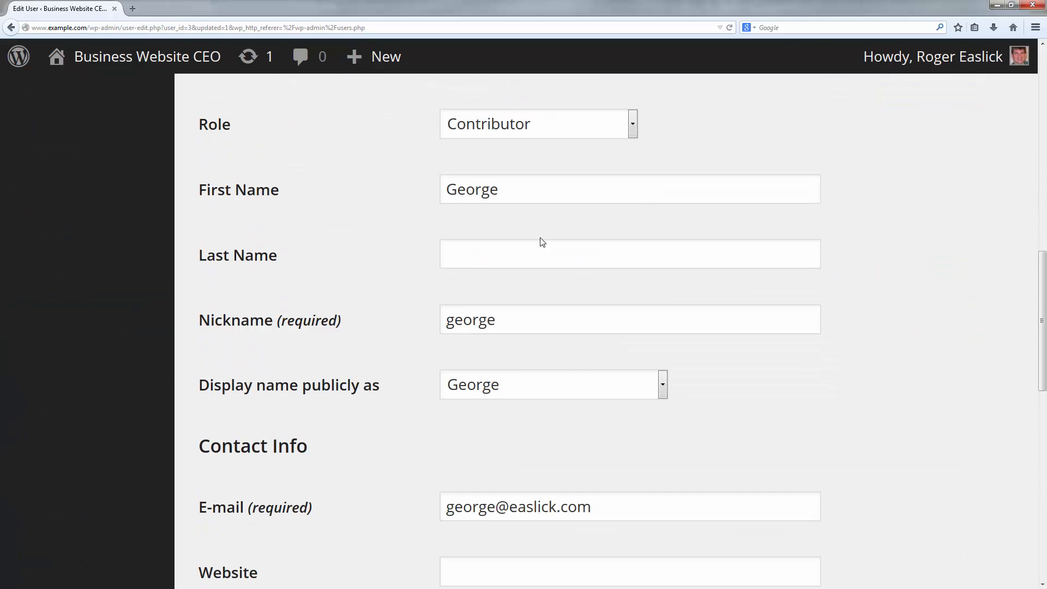
left_click(632, 133)
left_click(524, 175)
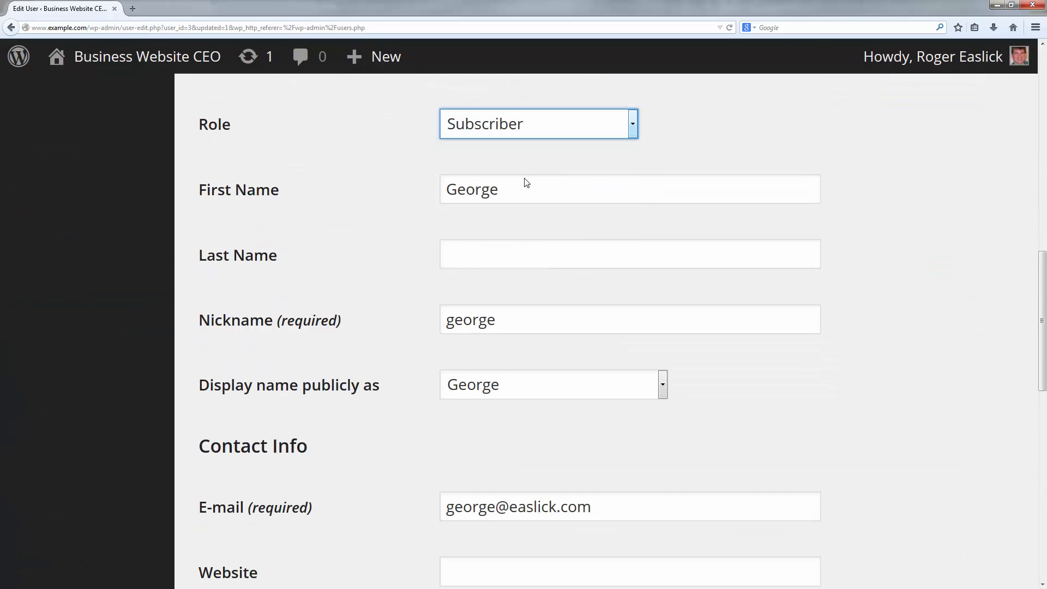
left_click(631, 133)
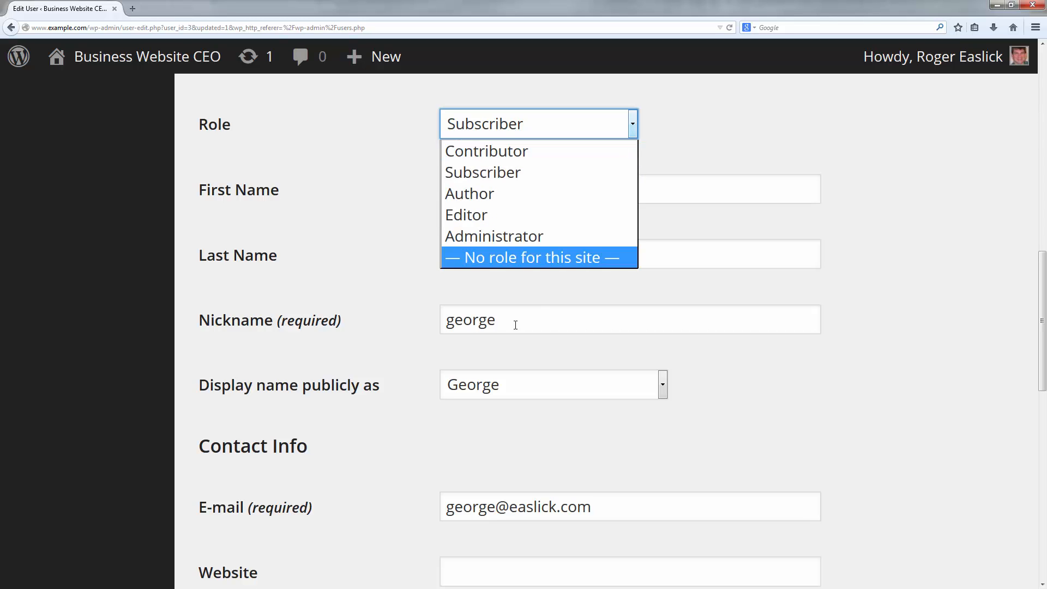
left_click(385, 289)
scroll(385, 287, "down", 1)
scroll(385, 286, "down", 10)
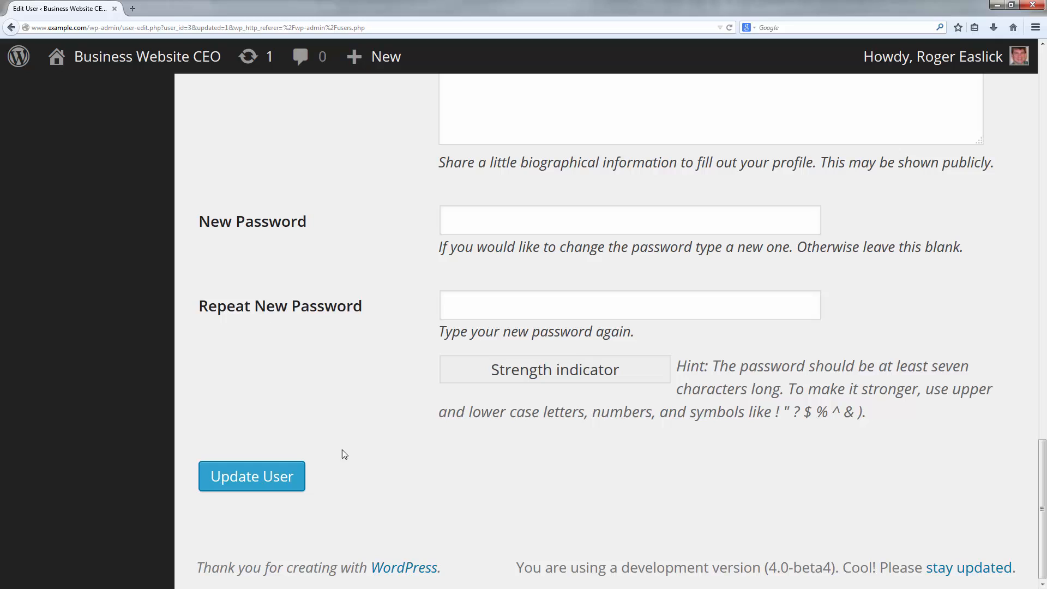
left_click(281, 478)
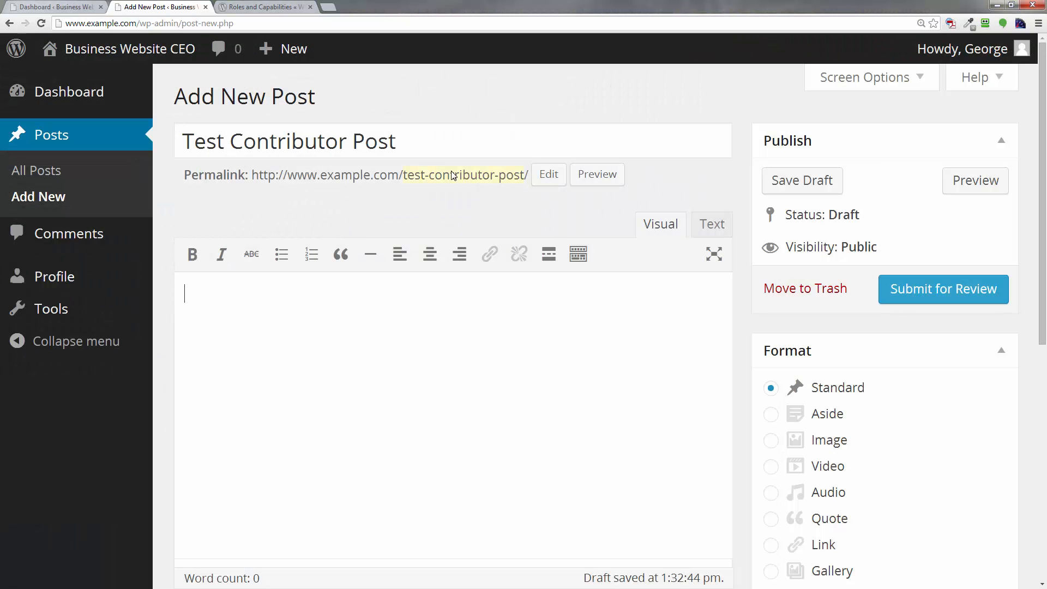
Leave the test account's unfinished Test Contributor Post, discarding unsaved changes, and open its dashboard under the Subscriber role.
left_click(41, 23)
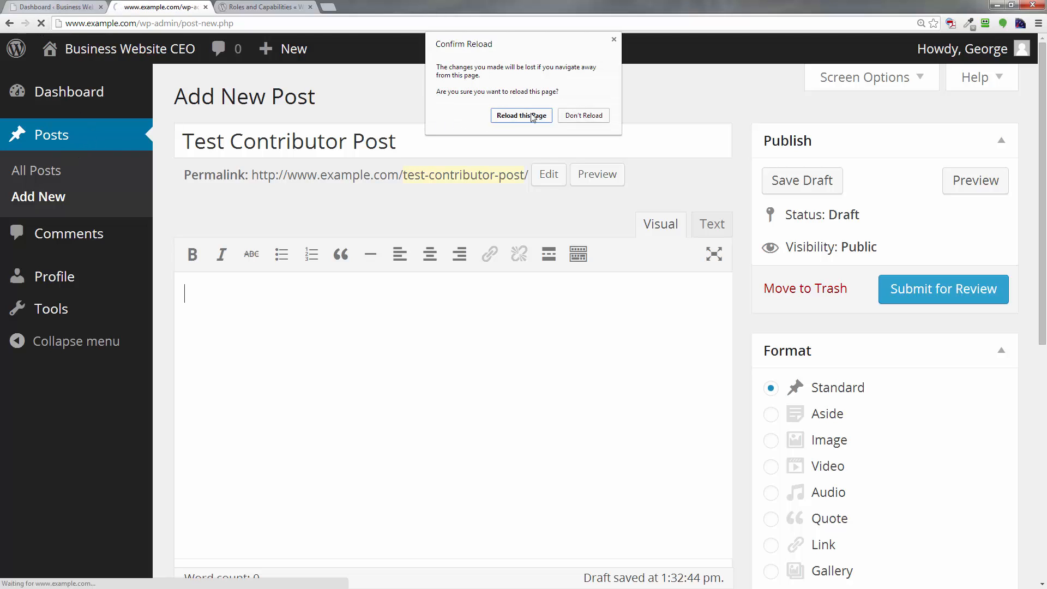
left_click(575, 121)
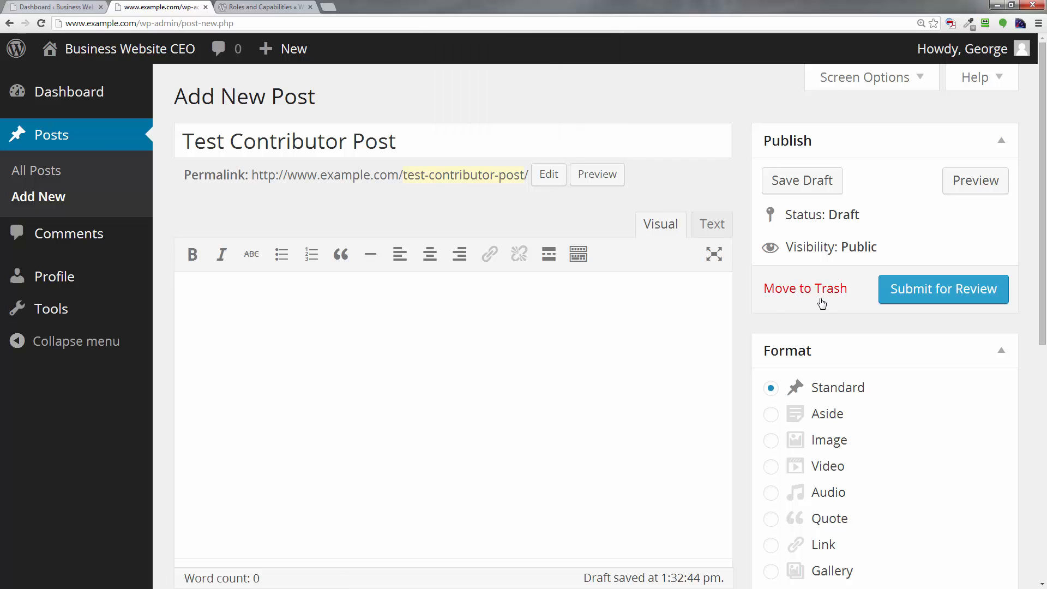
left_click(87, 97)
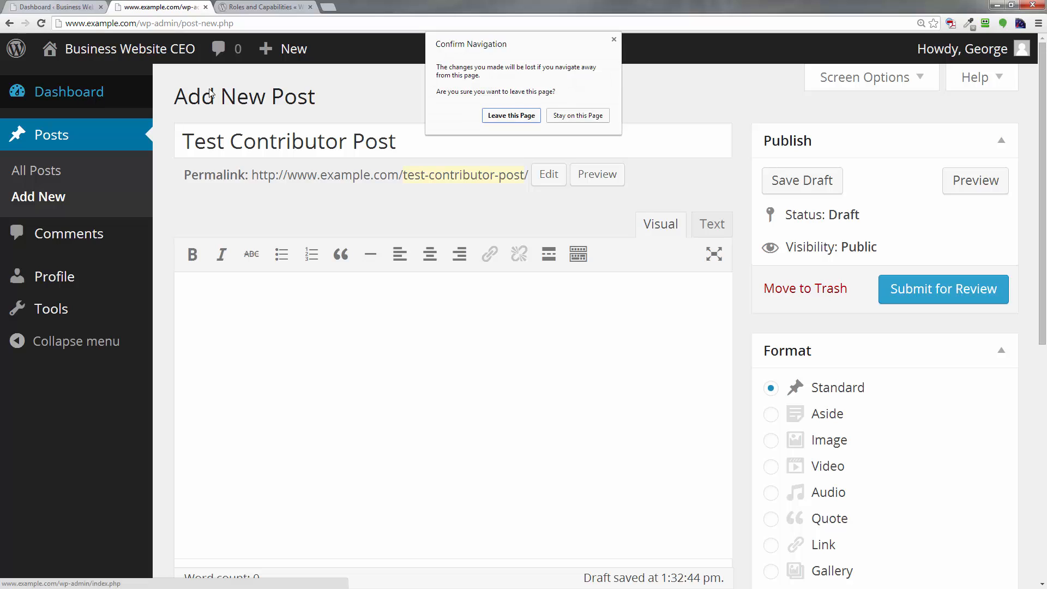
left_click(518, 120)
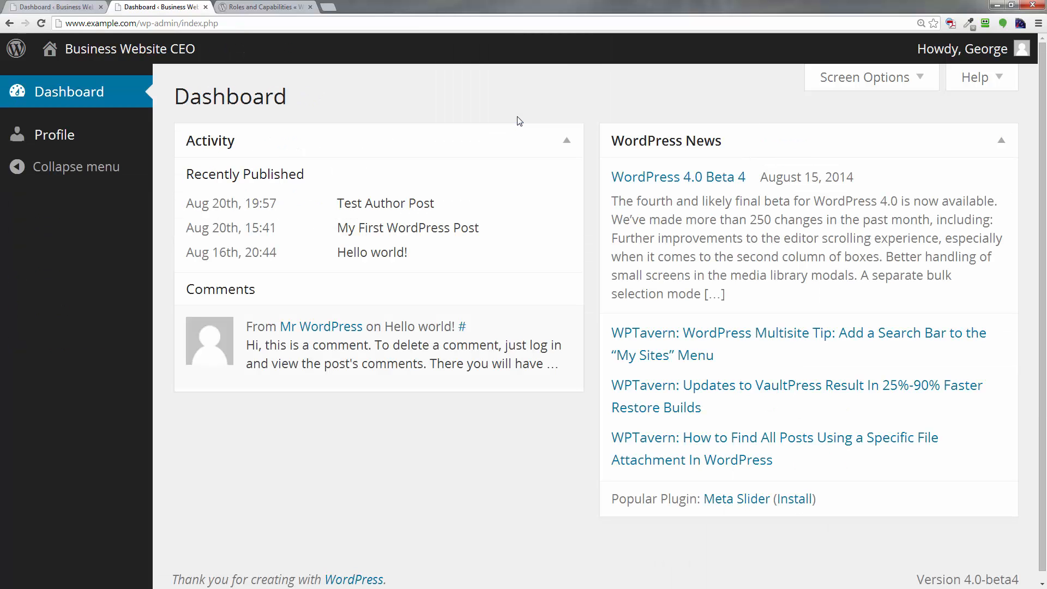
Open the subscriber account's profile page and review all the settings it offers, down to the password fields.
left_click(60, 146)
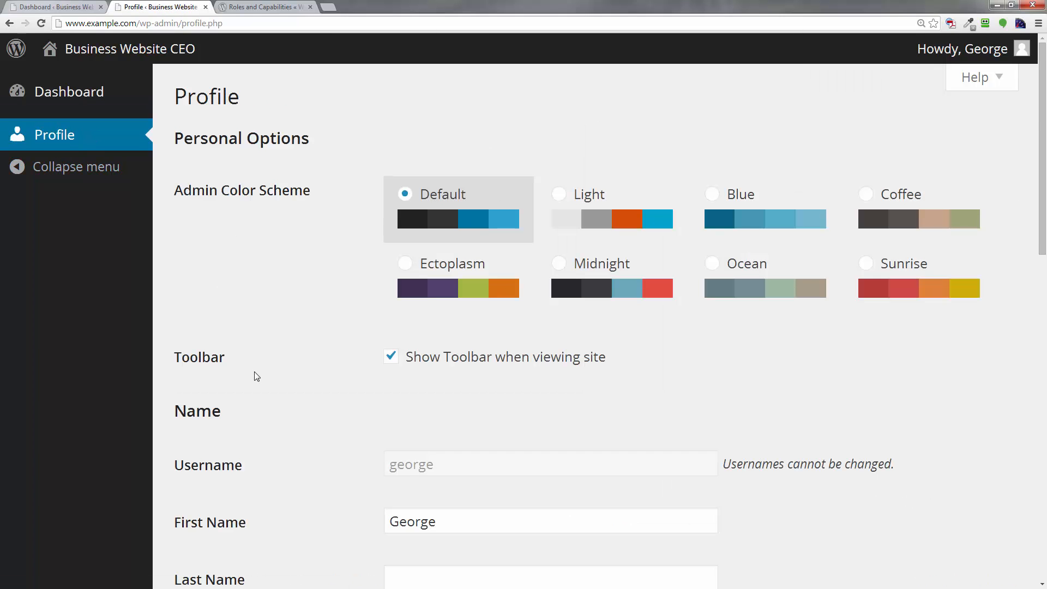
scroll(255, 375, "down", 5)
scroll(254, 376, "down", 10)
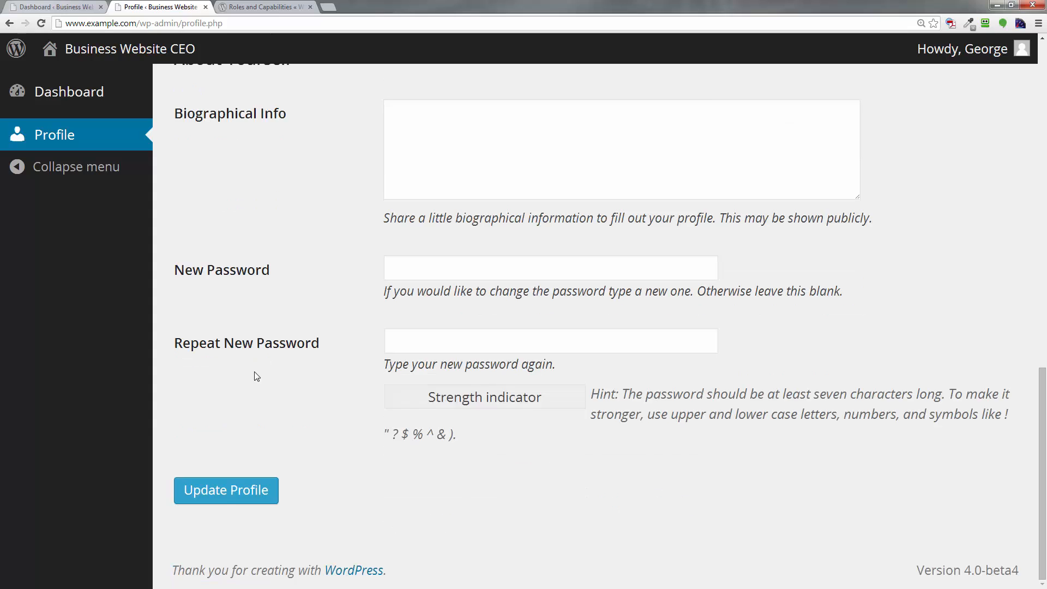
scroll(254, 377, "up", 3)
scroll(256, 377, "up", 12)
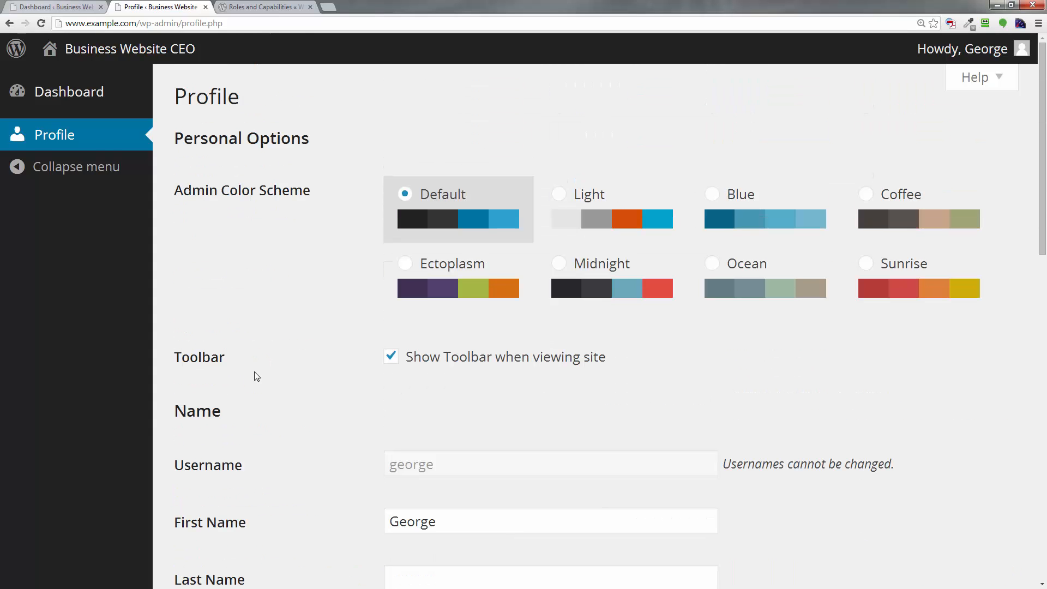